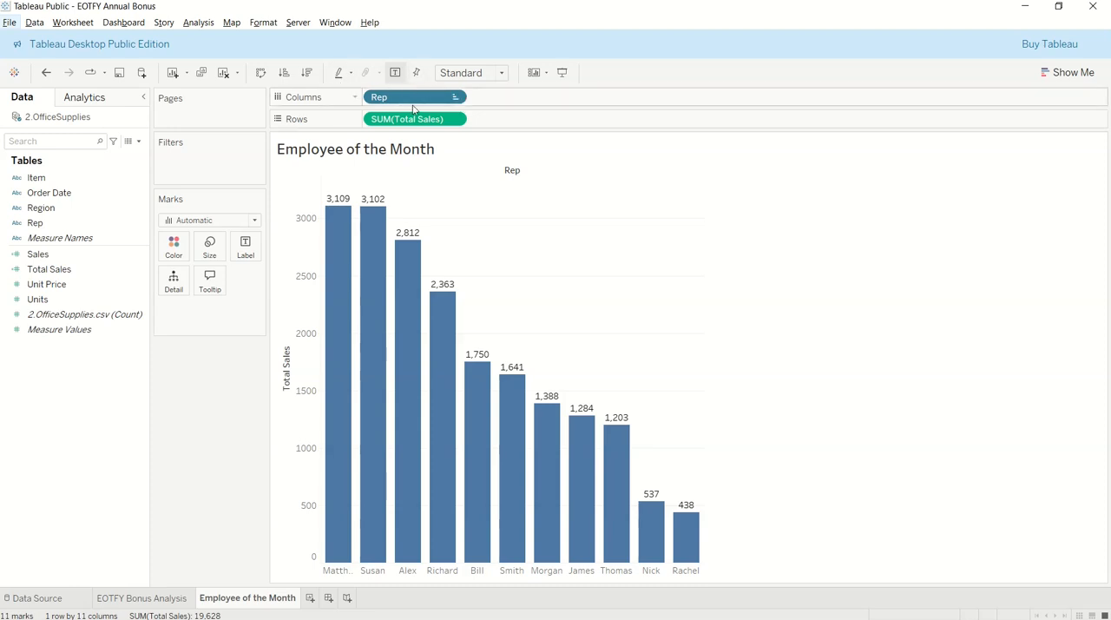
Add the Region field to Columns and place it ahead of Rep to group the reps by region
{"action": "mouse_move", "coordinate": [337, 227]}
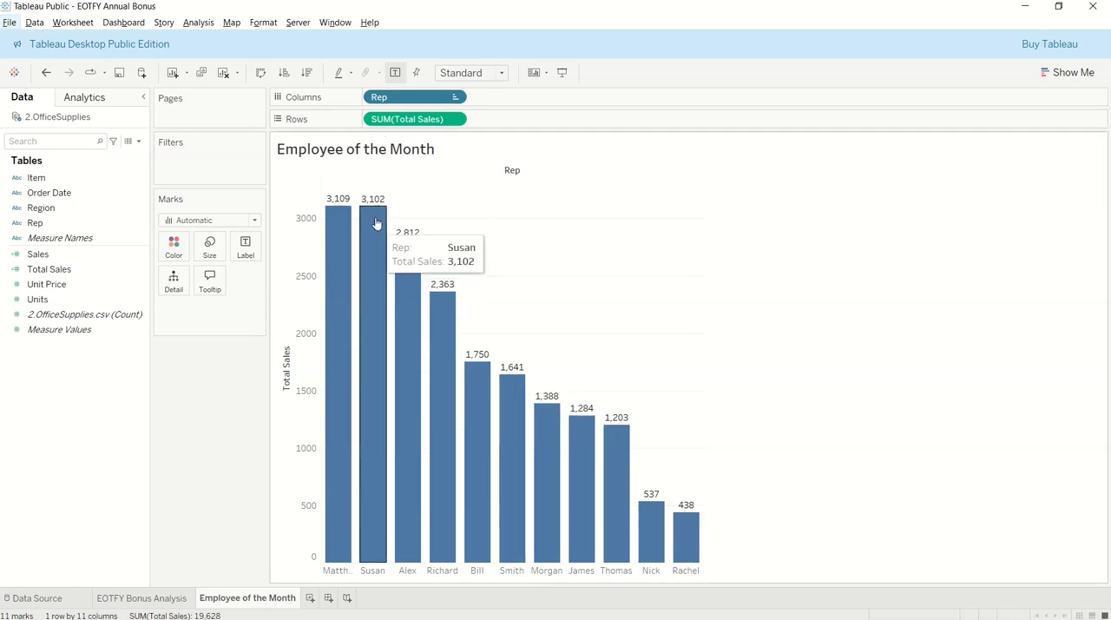
{"action": "mouse_move", "coordinate": [418, 280]}
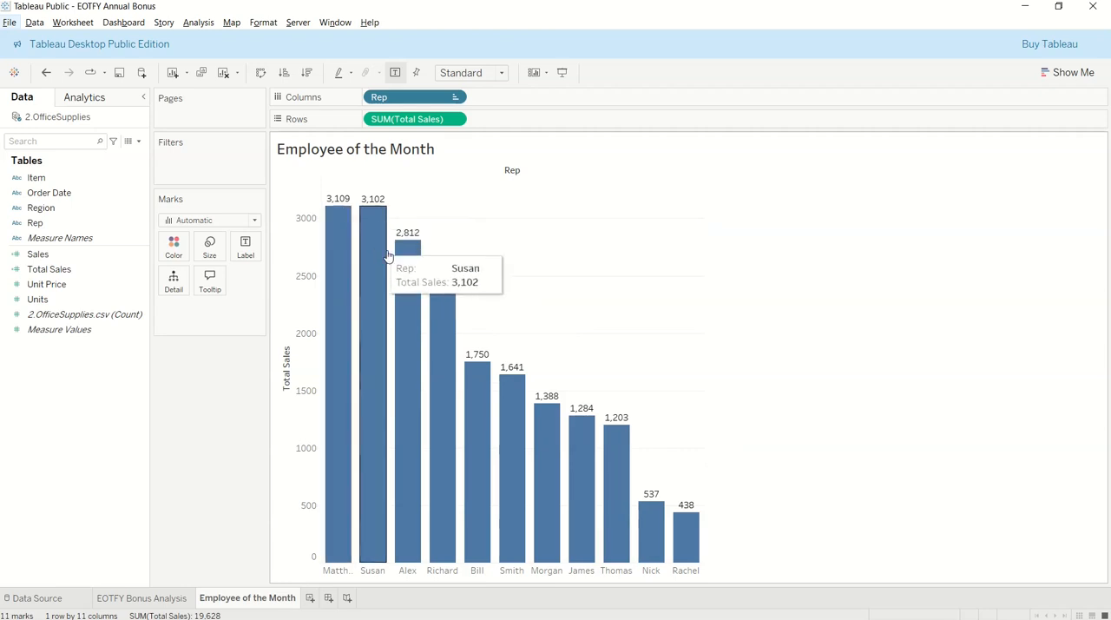
{"action": "mouse_move", "coordinate": [586, 430]}
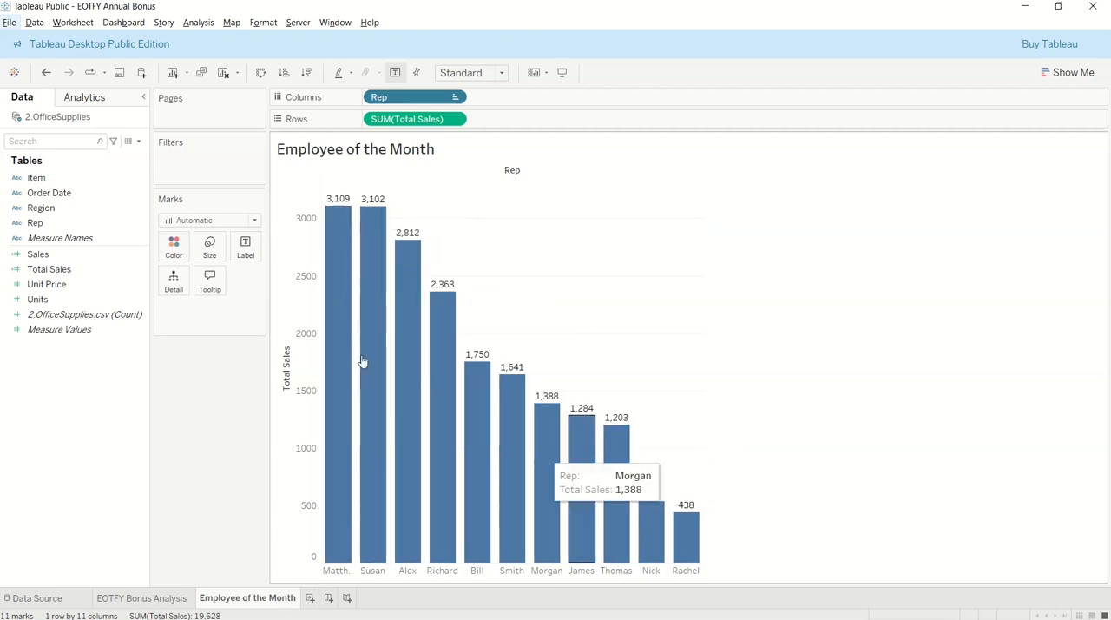
{"action": "mouse_move", "coordinate": [344, 533]}
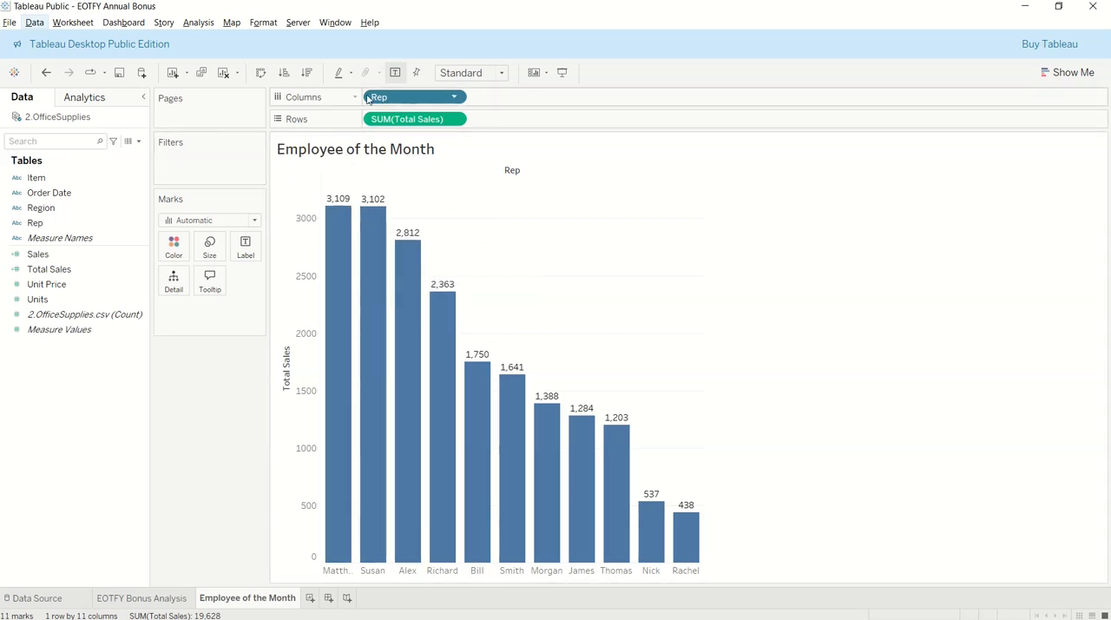
{"action": "left_click", "coordinate": [28, 208]}
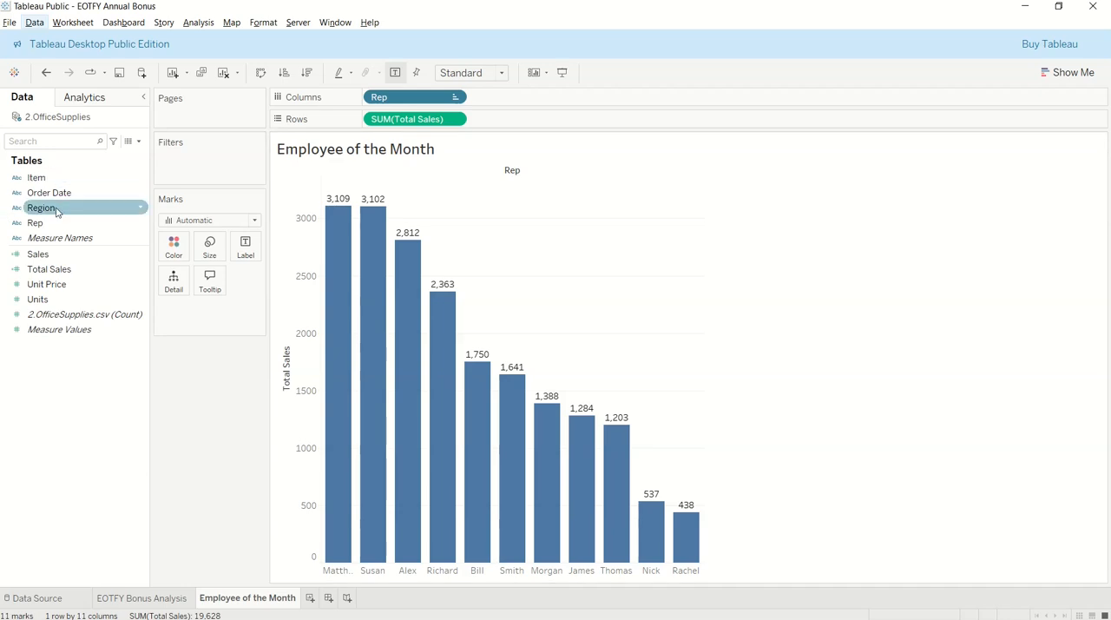
{"action": "left_click_drag", "start_coordinate": [56, 212], "coordinate": [510, 105]}
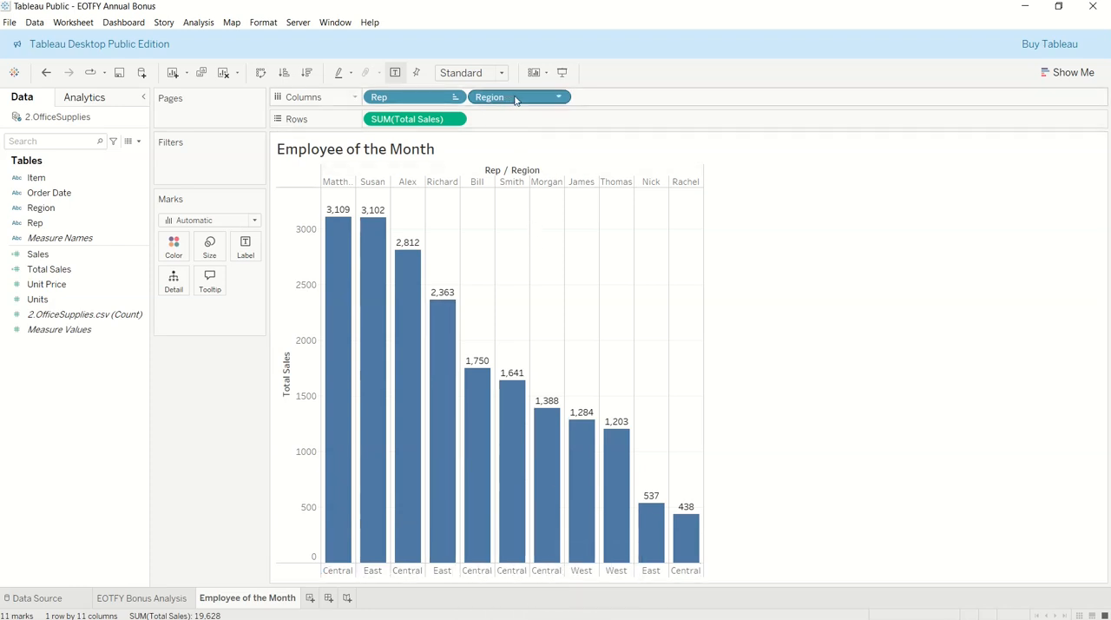
{"action": "left_click_drag", "start_coordinate": [514, 100], "coordinate": [365, 99]}
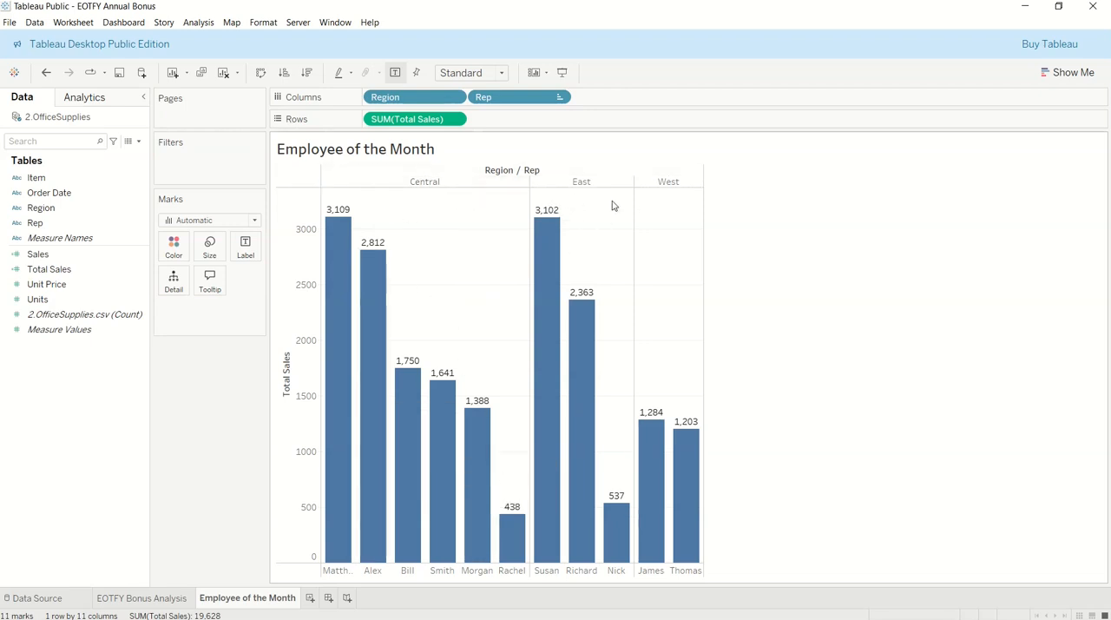
Try Region on Rows ahead of Total Sales, and return it to Columns ahead of Rep
{"action": "mouse_move", "coordinate": [661, 432]}
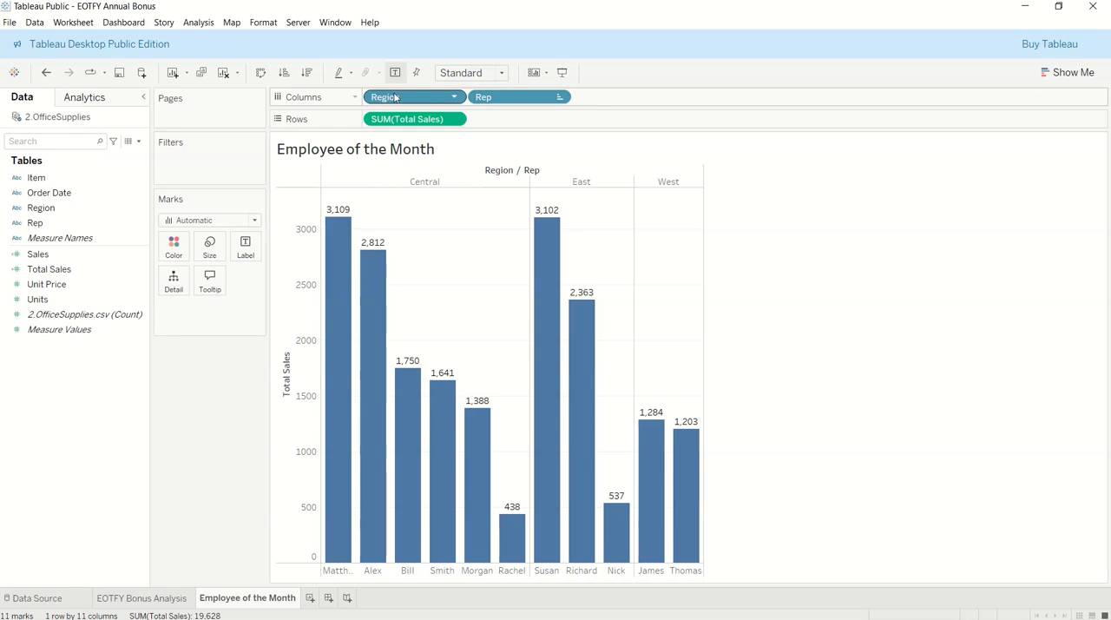
{"action": "left_click_drag", "start_coordinate": [392, 98], "coordinate": [352, 119]}
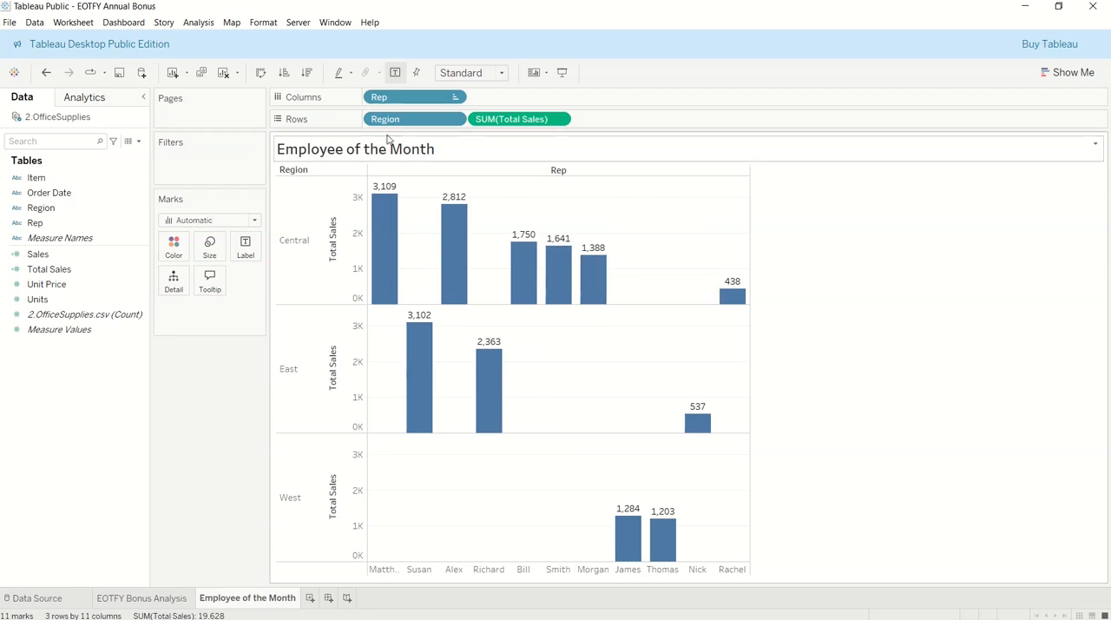
{"action": "left_click_drag", "start_coordinate": [379, 124], "coordinate": [367, 98]}
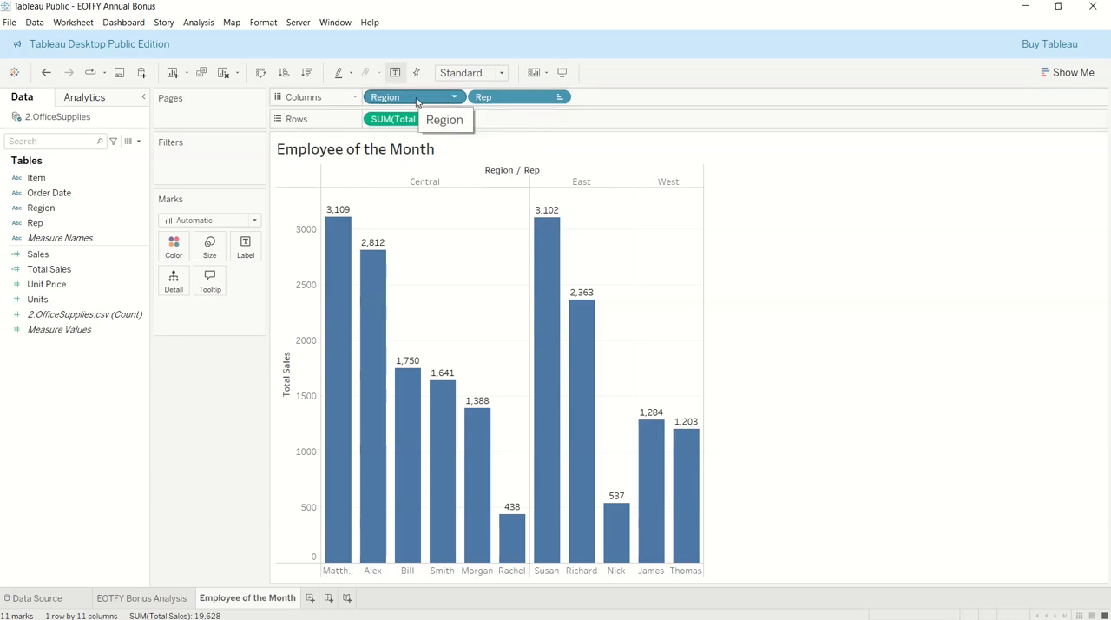
Color the bars by Region and move the Region field from Columns to Filters
{"action": "left_click_drag", "start_coordinate": [416, 98], "coordinate": [173, 253]}
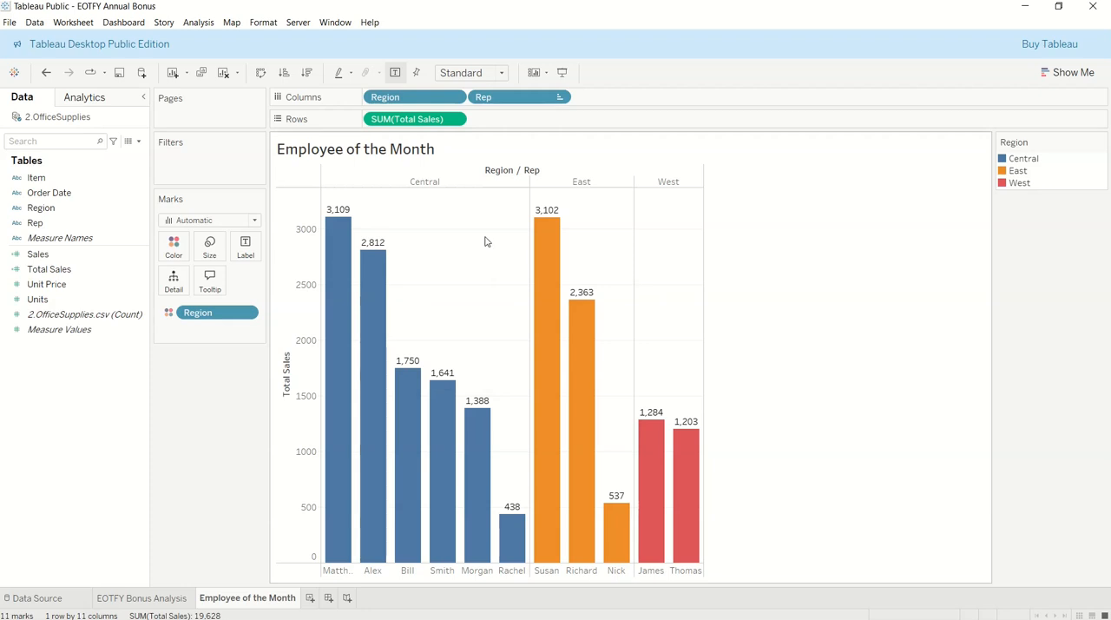
{"action": "mouse_move", "coordinate": [417, 98]}
{"action": "left_mouse_down"}
{"action": "mouse_move", "coordinate": [312, 111]}
{"action": "mouse_move", "coordinate": [201, 158]}
{"action": "left_mouse_up"}
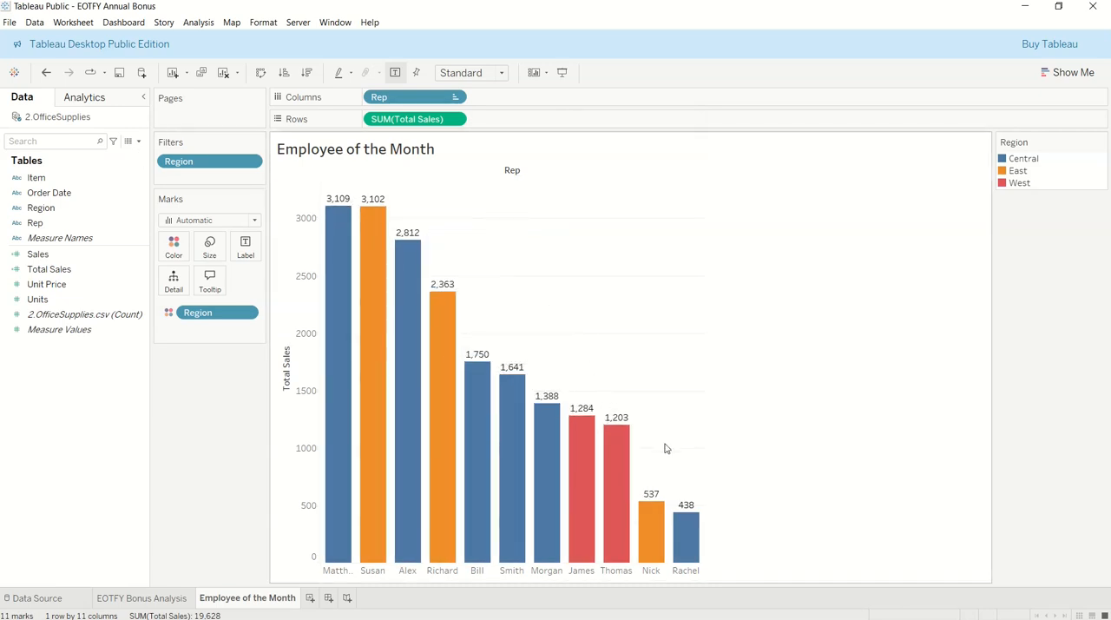
Edit the Region filter to include only West
{"action": "double_click", "coordinate": [236, 163]}
{"action": "left_click", "coordinate": [435, 213]}
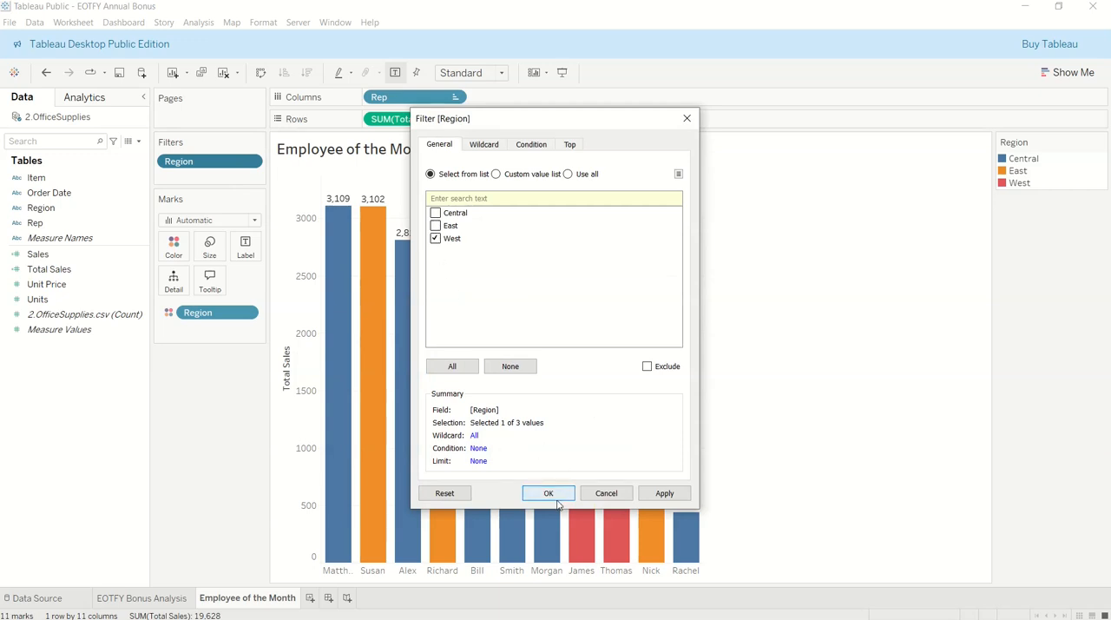
{"action": "left_click", "coordinate": [555, 492]}
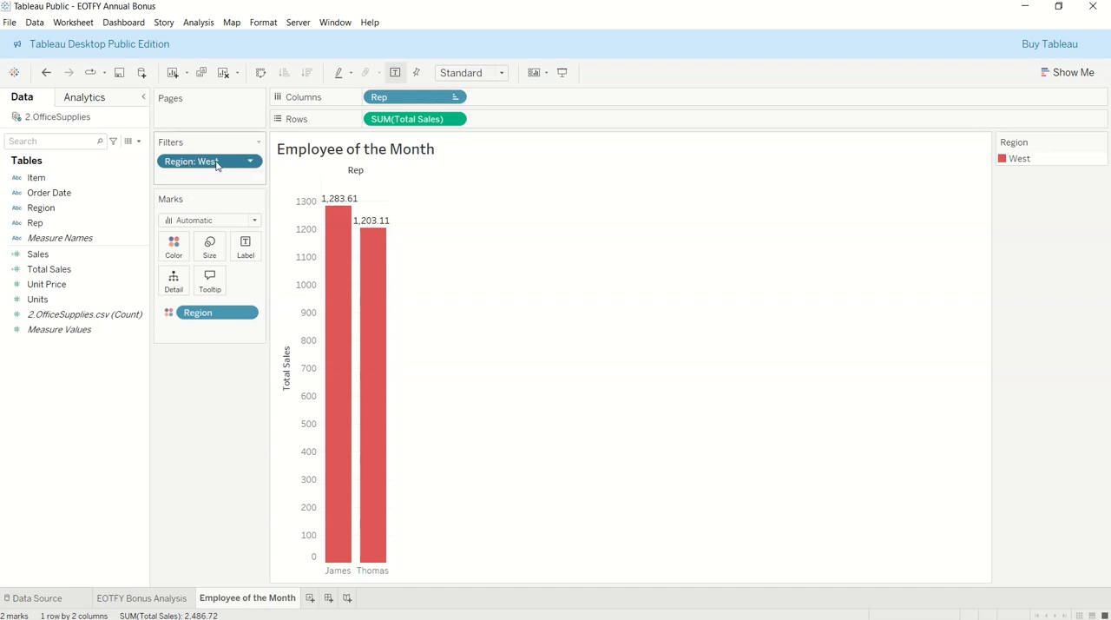
Change the Region filter to include only East
{"action": "double_click", "coordinate": [219, 165]}
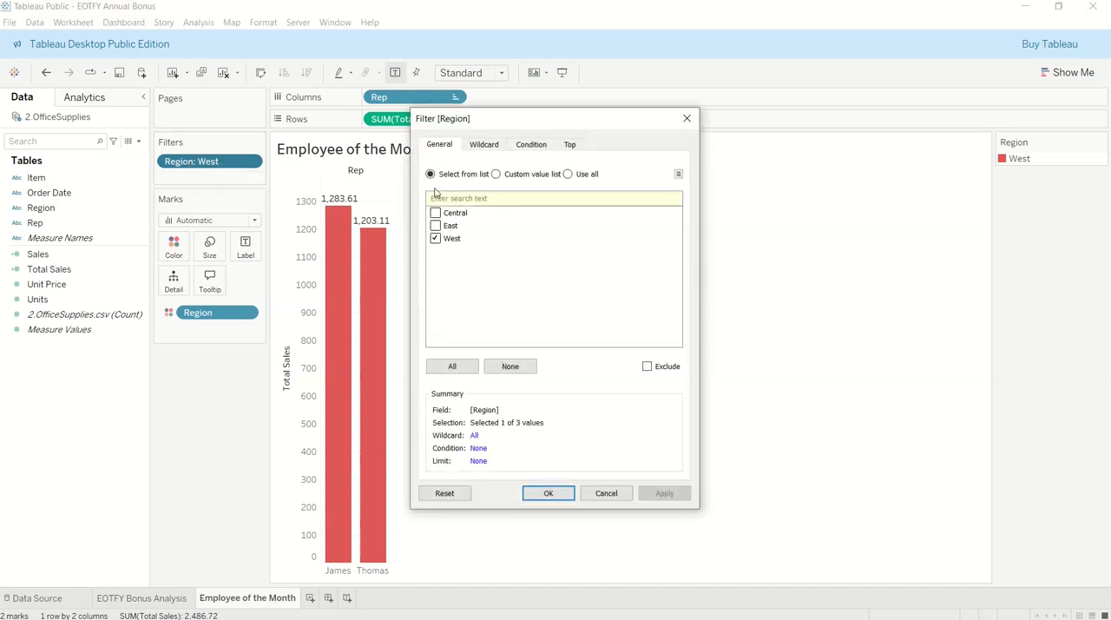
{"action": "left_click", "coordinate": [435, 226]}
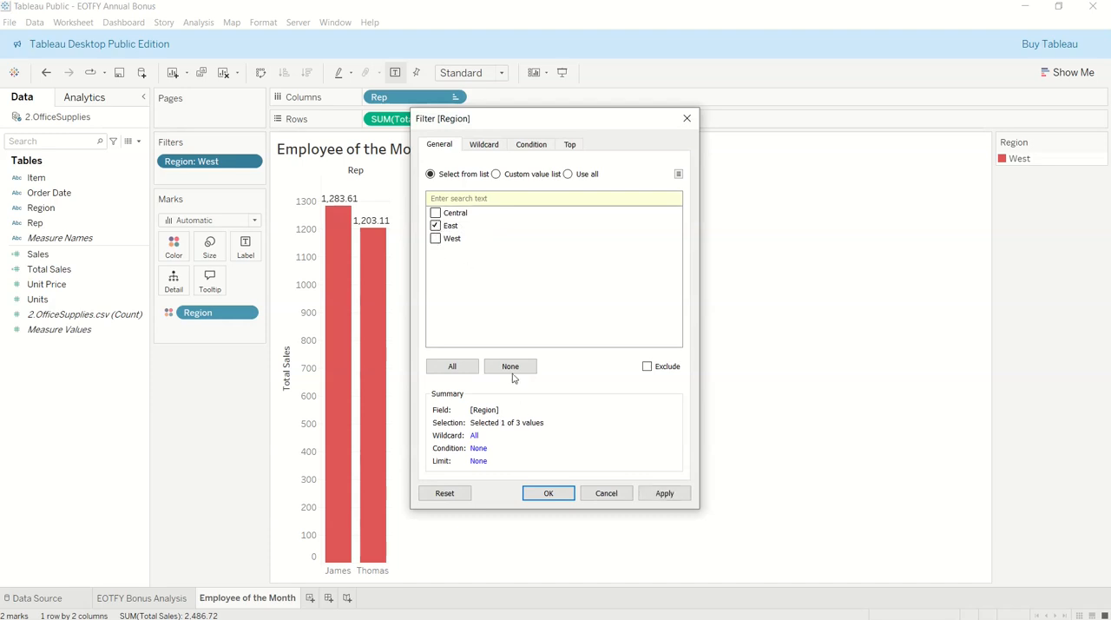
{"action": "left_click", "coordinate": [547, 492]}
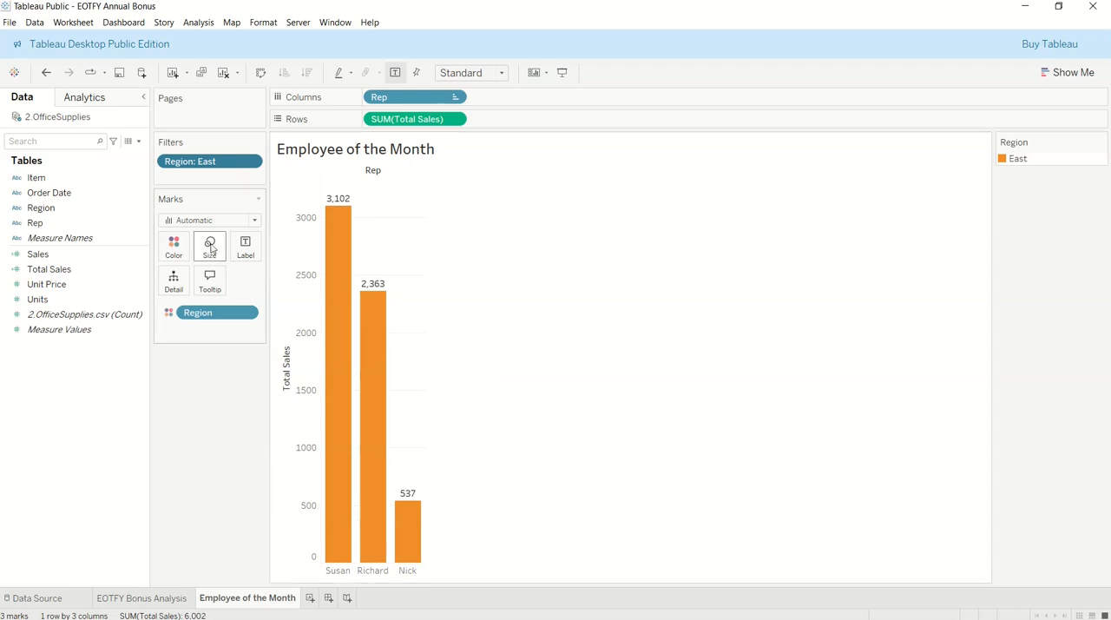
Show the Region filter control and place both it and the Region color legend beneath the Marks card
{"action": "left_click", "coordinate": [251, 162]}
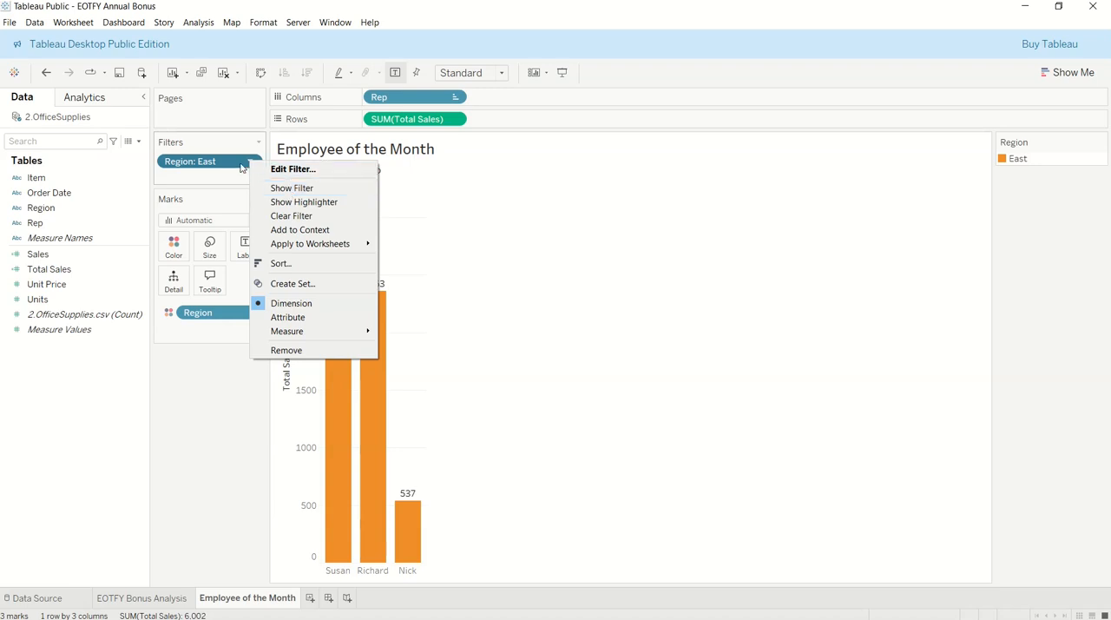
{"action": "left_click", "coordinate": [295, 194]}
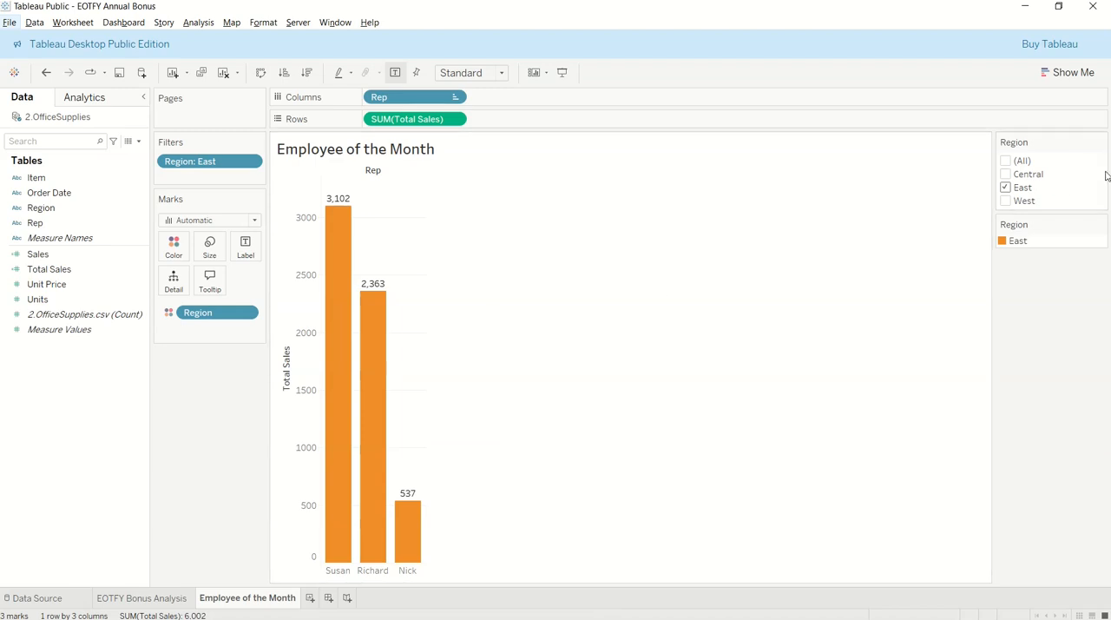
{"action": "left_click_drag", "start_coordinate": [1051, 144], "coordinate": [160, 360]}
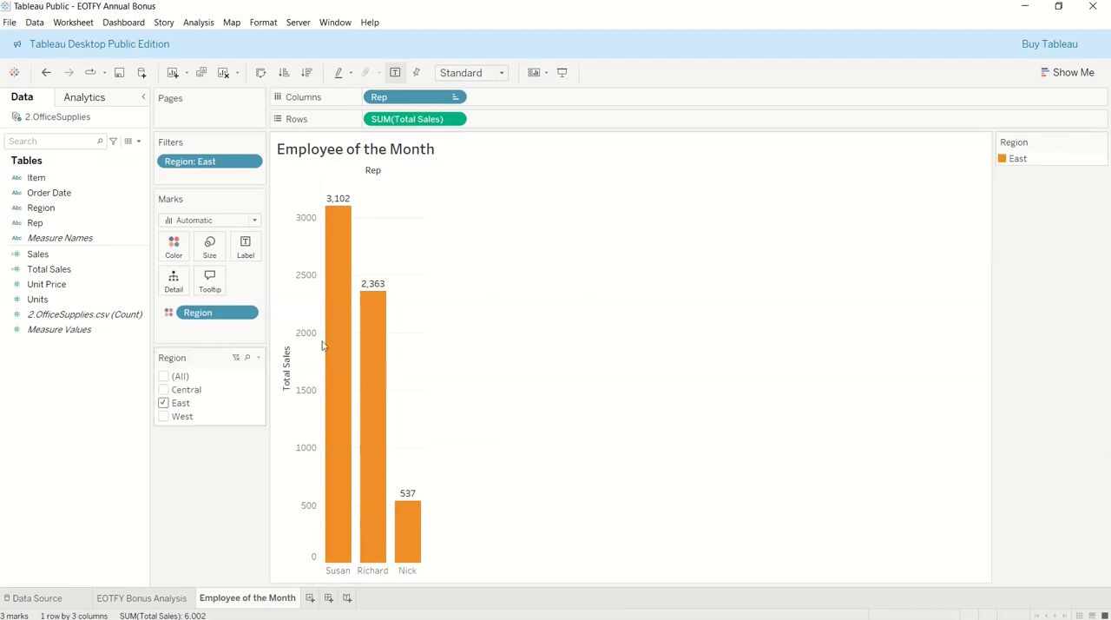
{"action": "left_click_drag", "start_coordinate": [1044, 144], "coordinate": [190, 441]}
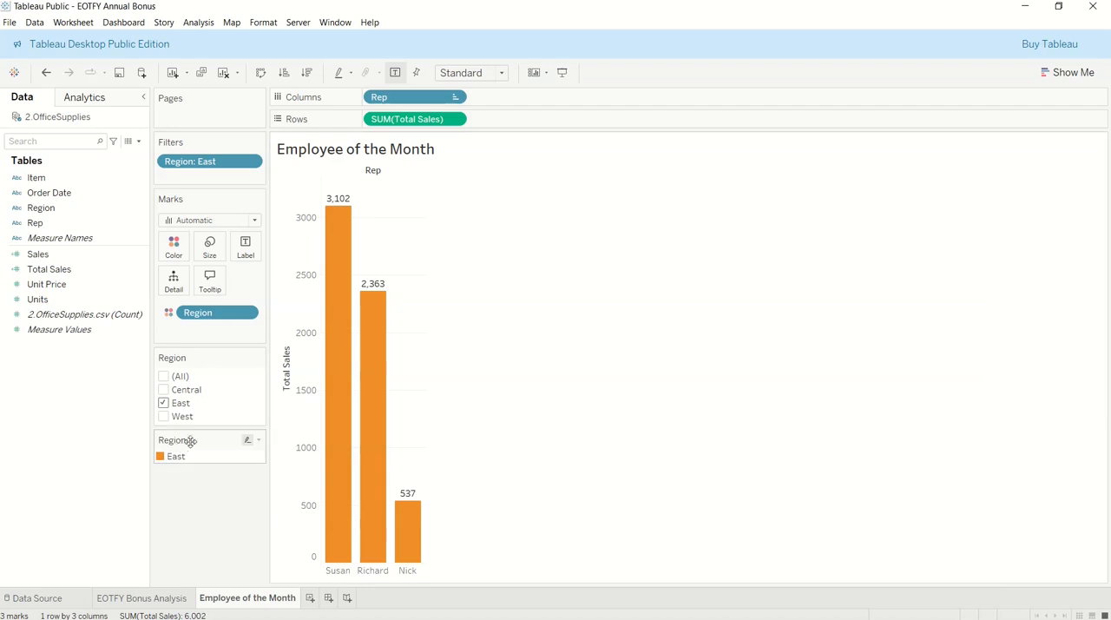
Hide the "All" value in the Region filter control and show it again
{"action": "left_click", "coordinate": [257, 358]}
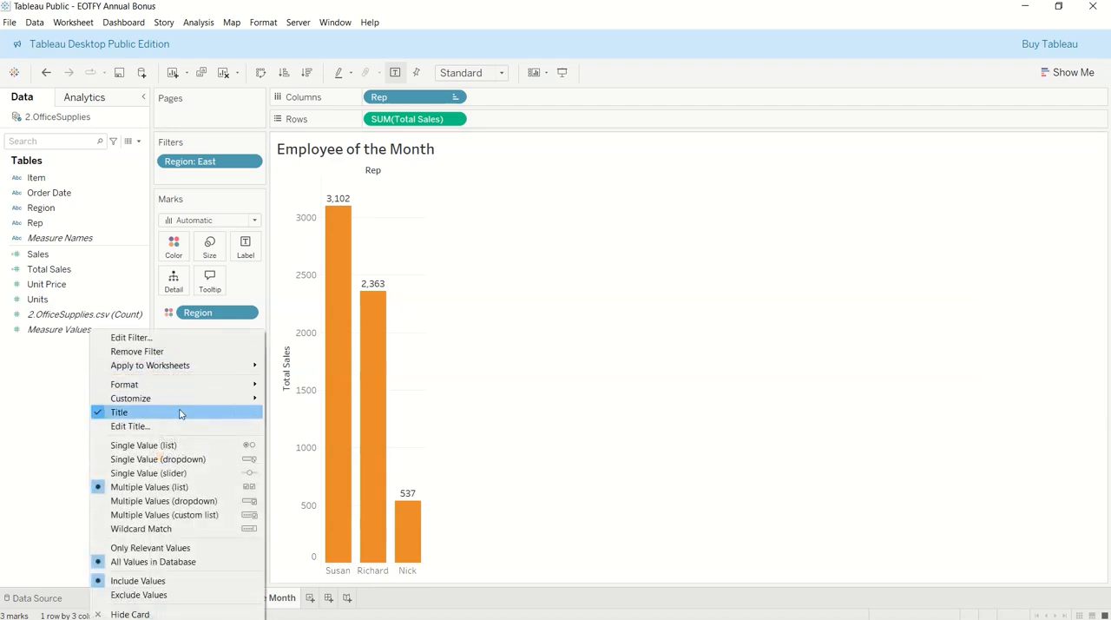
{"action": "mouse_move", "coordinate": [158, 397]}
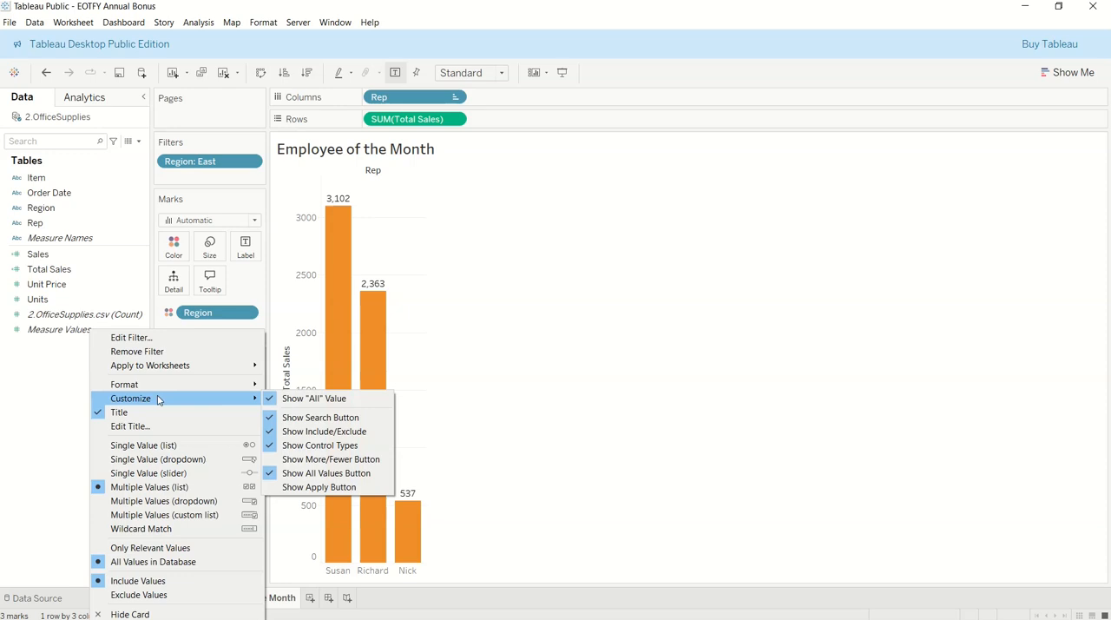
{"action": "left_click", "coordinate": [314, 399]}
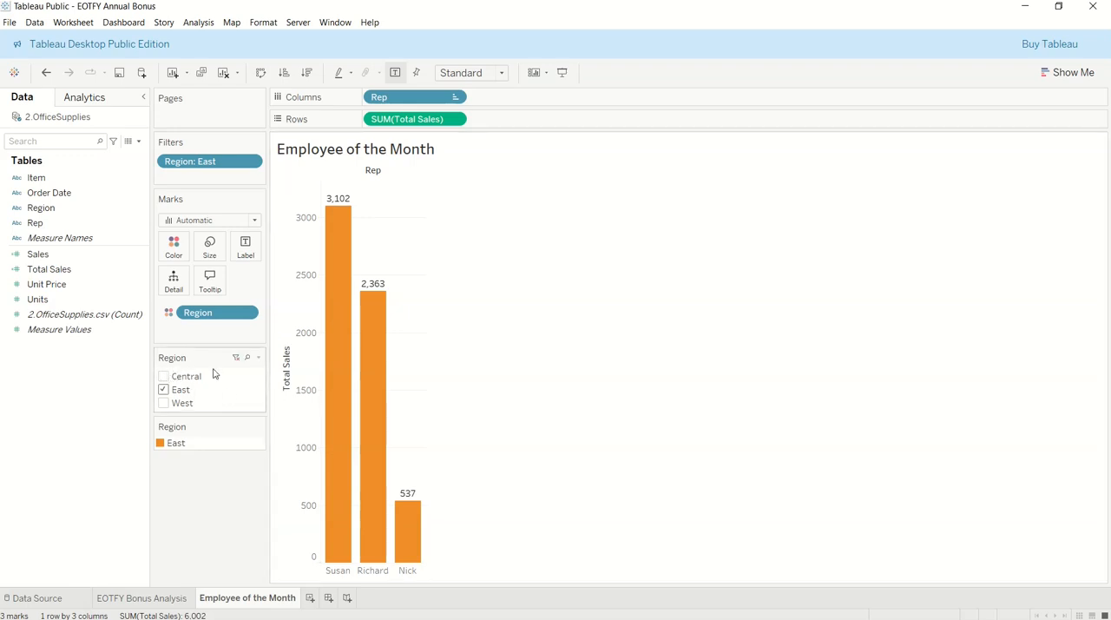
{"action": "left_click", "coordinate": [260, 359]}
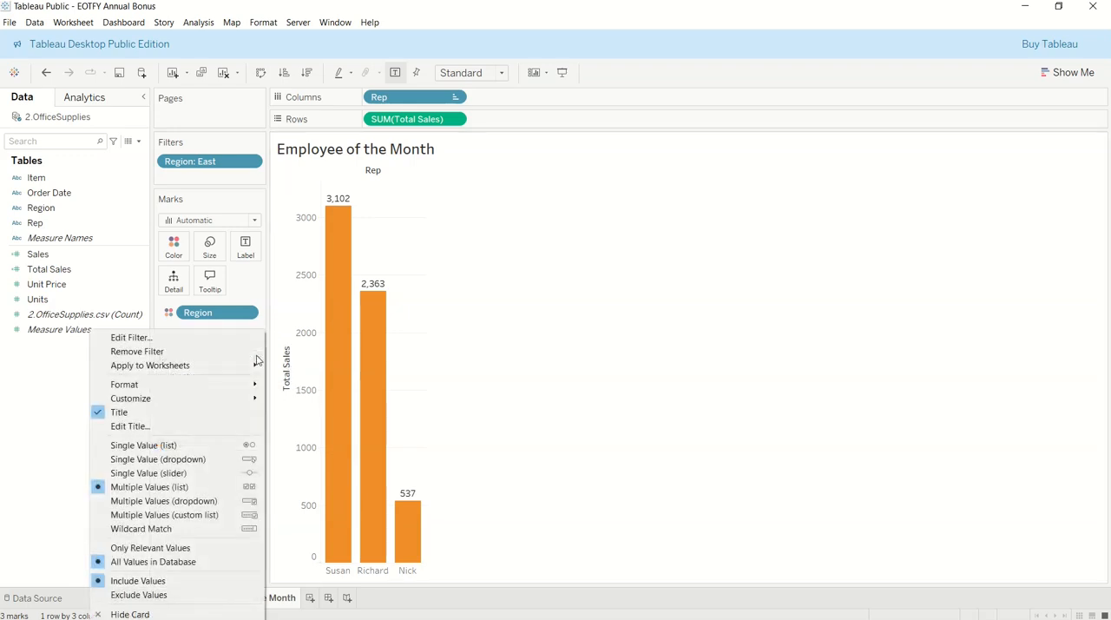
{"action": "mouse_move", "coordinate": [234, 399]}
{"action": "left_click", "coordinate": [314, 399]}
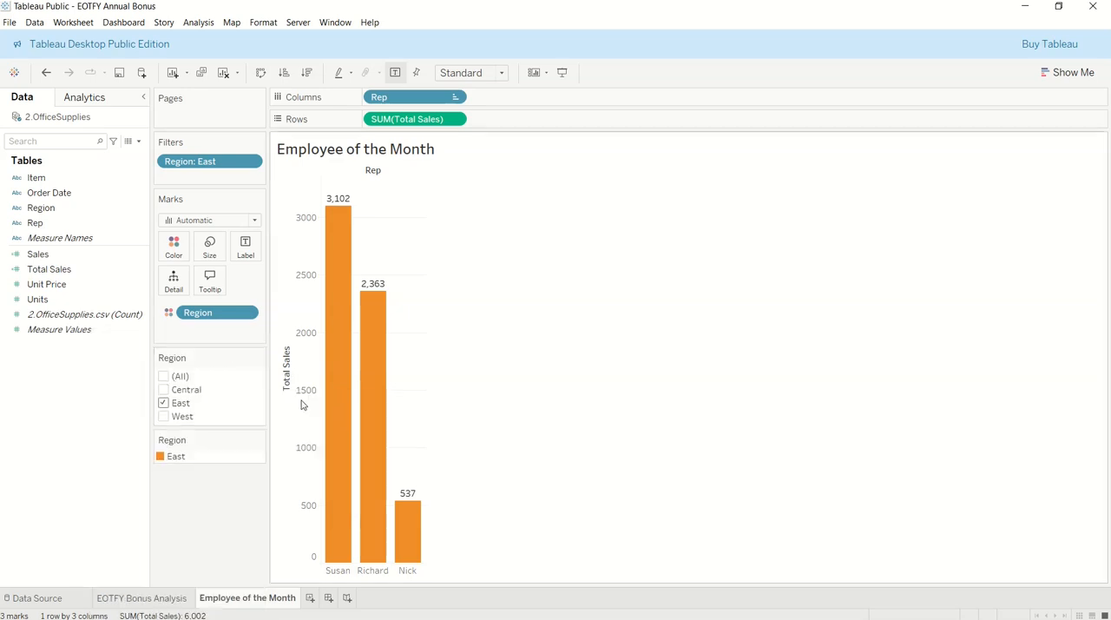
Include all regions in the Region filter and hide its "All" value
{"action": "left_click", "coordinate": [164, 376]}
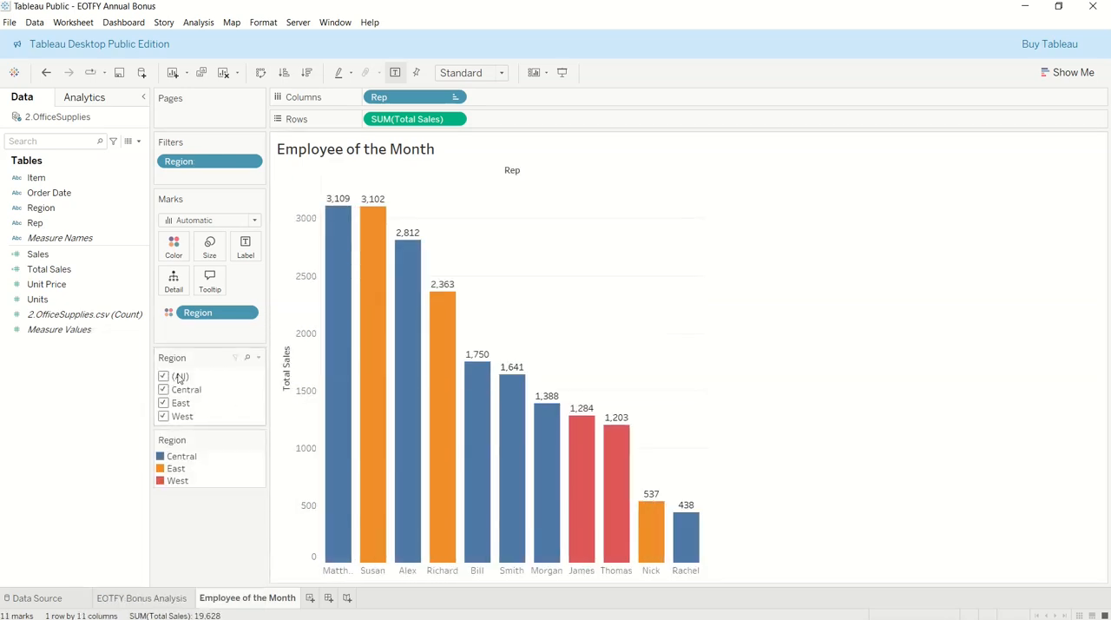
{"action": "left_click", "coordinate": [258, 357]}
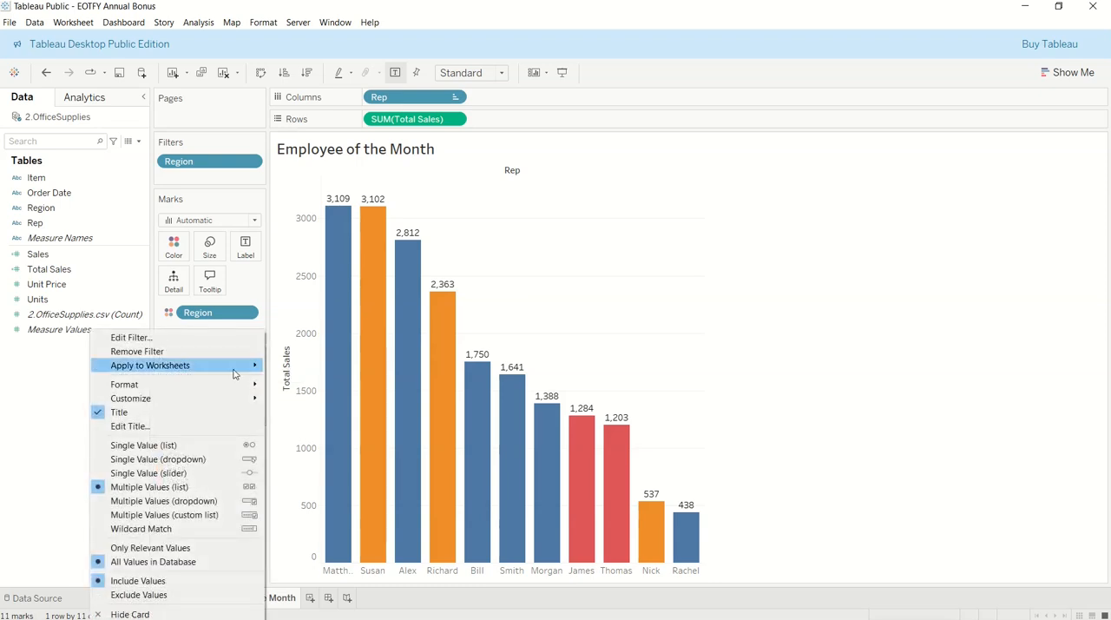
{"action": "mouse_move", "coordinate": [218, 398]}
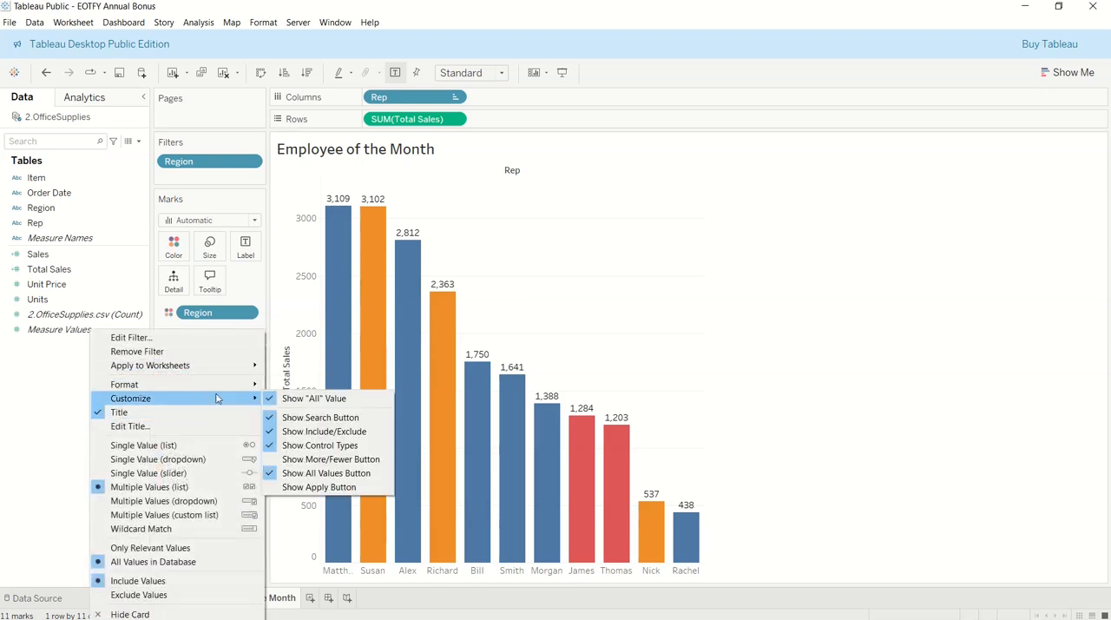
{"action": "left_click", "coordinate": [315, 398]}
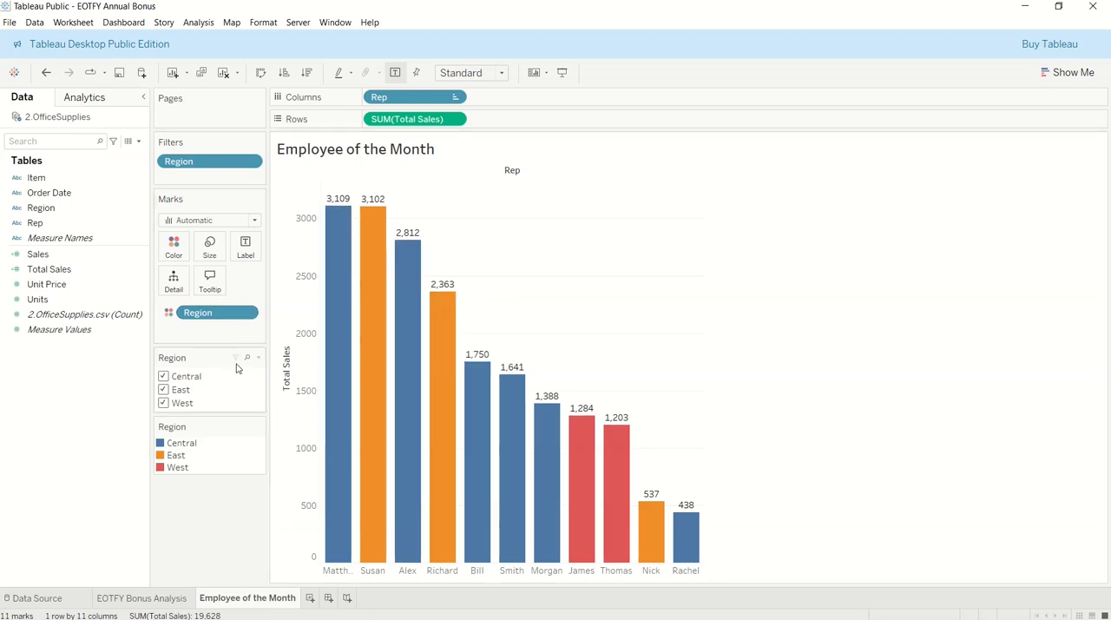
Test the Region filter by excluding Central and East and including both again
{"action": "left_click", "coordinate": [164, 377]}
{"action": "left_click", "coordinate": [164, 377]}
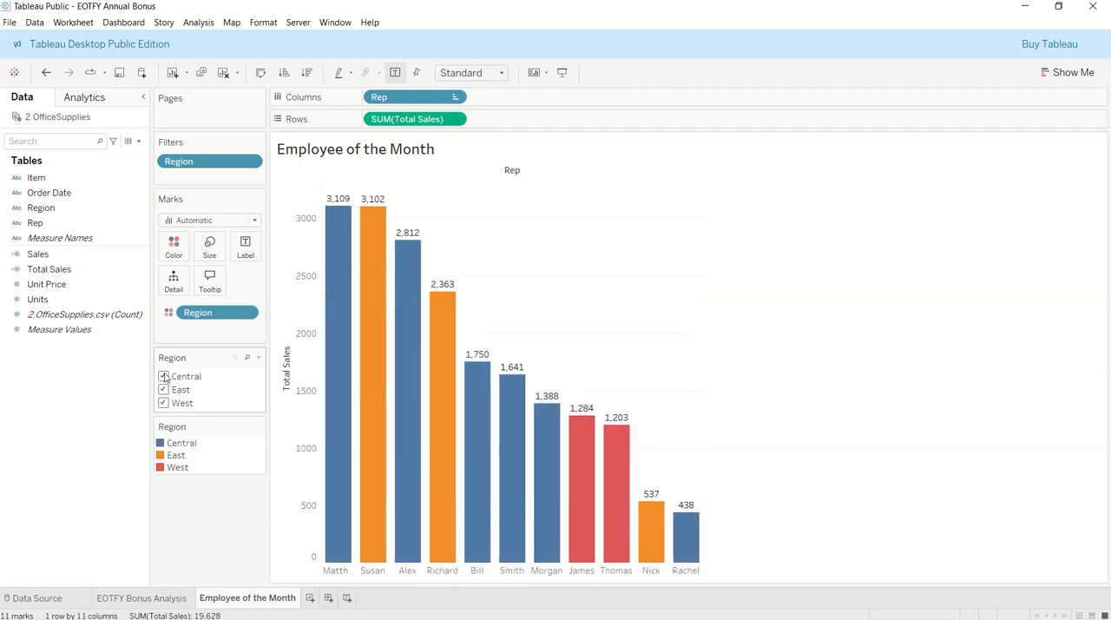
{"action": "left_click", "coordinate": [164, 377]}
{"action": "left_click", "coordinate": [163, 390]}
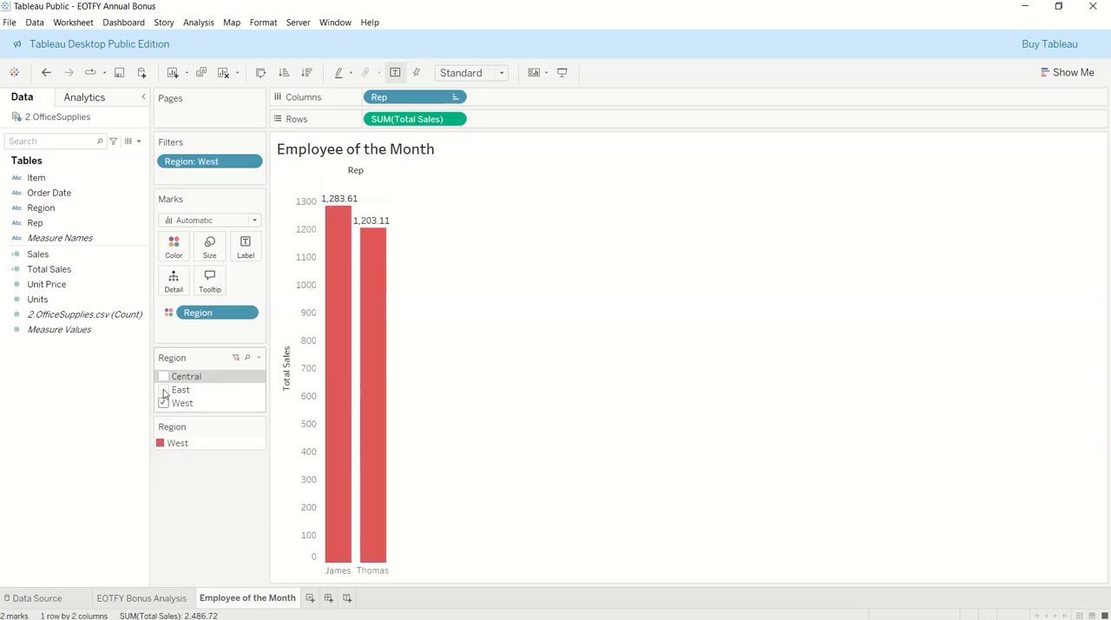
{"action": "left_click", "coordinate": [163, 390]}
{"action": "left_click", "coordinate": [164, 376]}
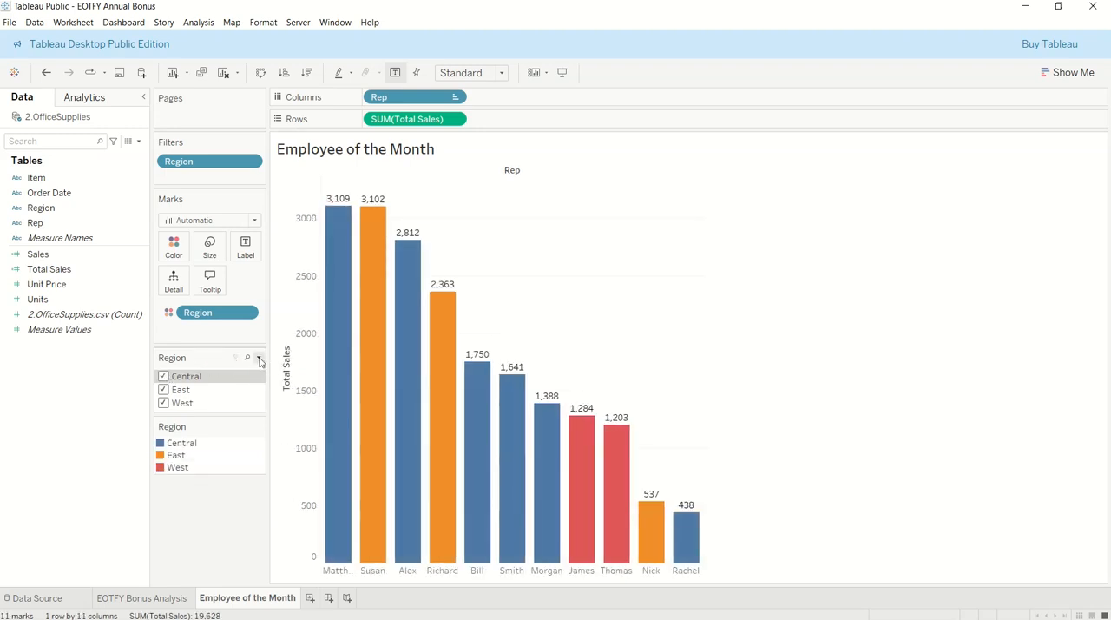
Switch the Region filter to a single value list, trying East and settling on Central
{"action": "left_click", "coordinate": [258, 358]}
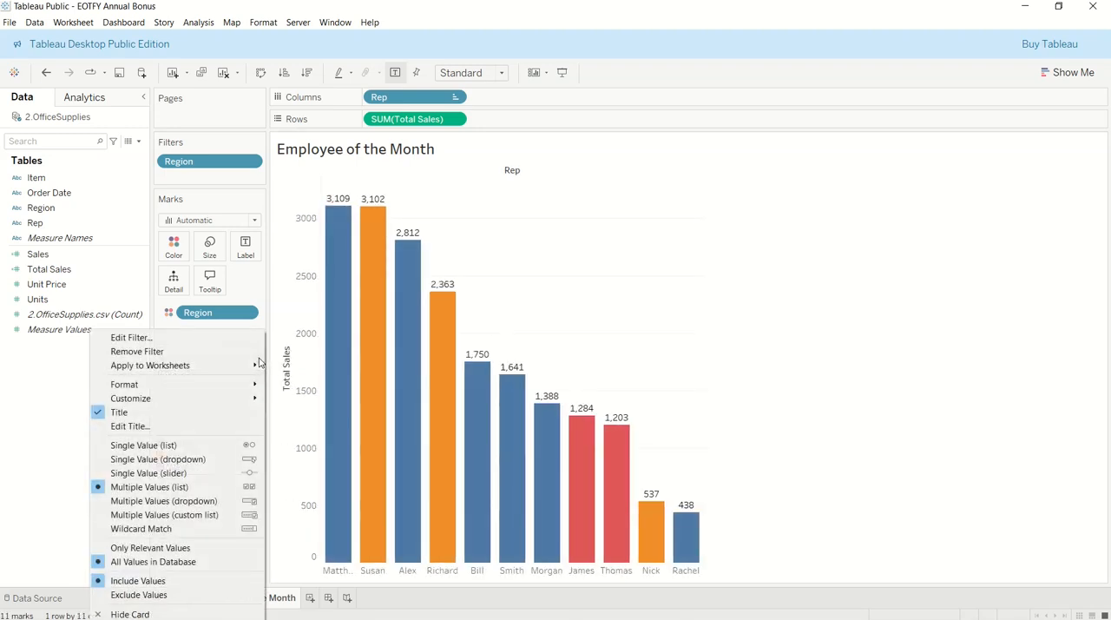
{"action": "left_click", "coordinate": [242, 446]}
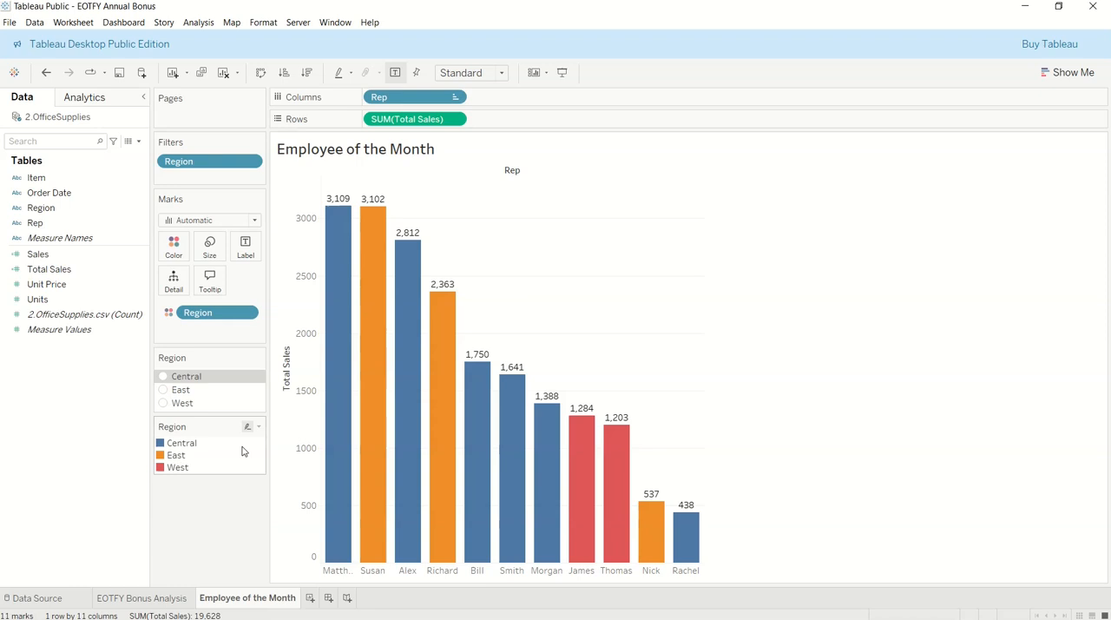
{"action": "left_click", "coordinate": [163, 389]}
{"action": "left_click", "coordinate": [162, 377]}
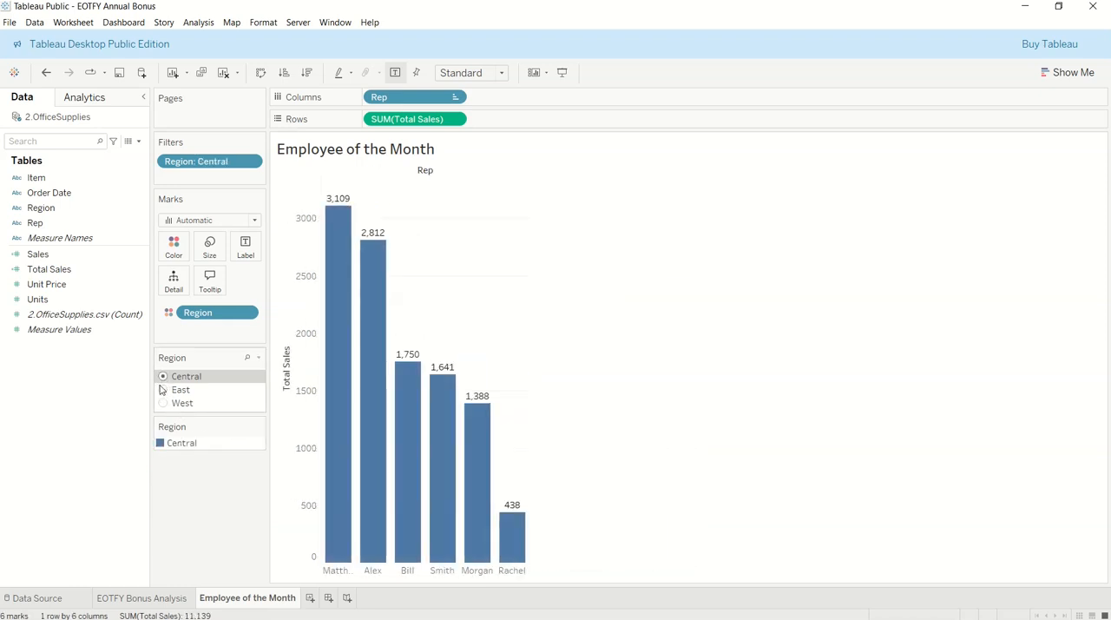
Switch the Region filter through East, West and Central, finishing on East, to compare each region's sales by rep
{"action": "left_click", "coordinate": [164, 389]}
{"action": "left_click", "coordinate": [163, 403]}
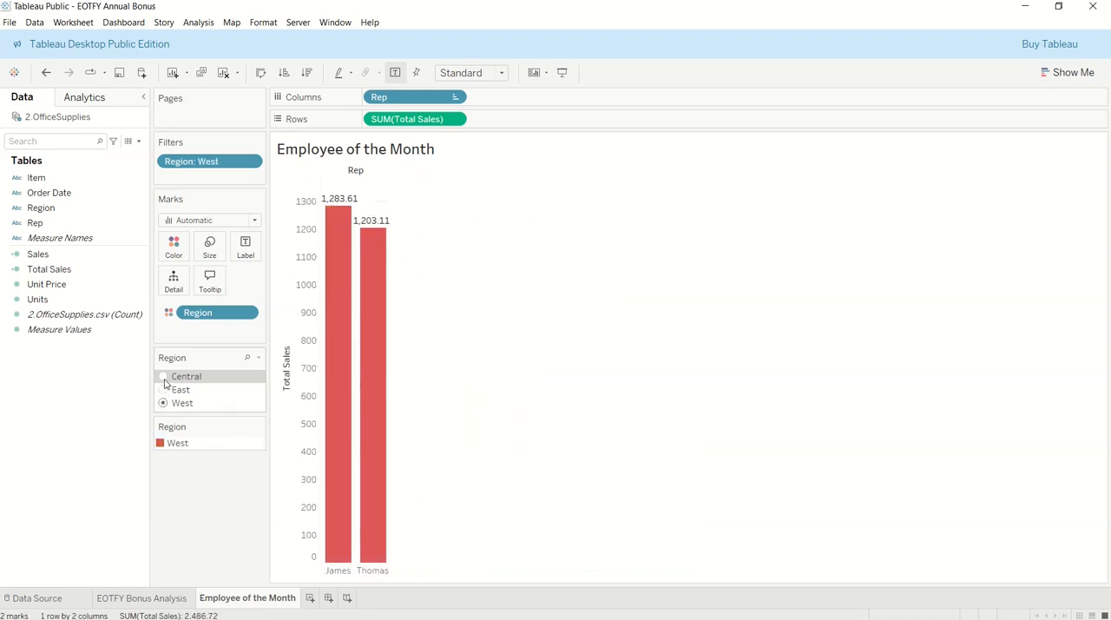
{"action": "left_click", "coordinate": [163, 376]}
{"action": "left_click", "coordinate": [164, 390]}
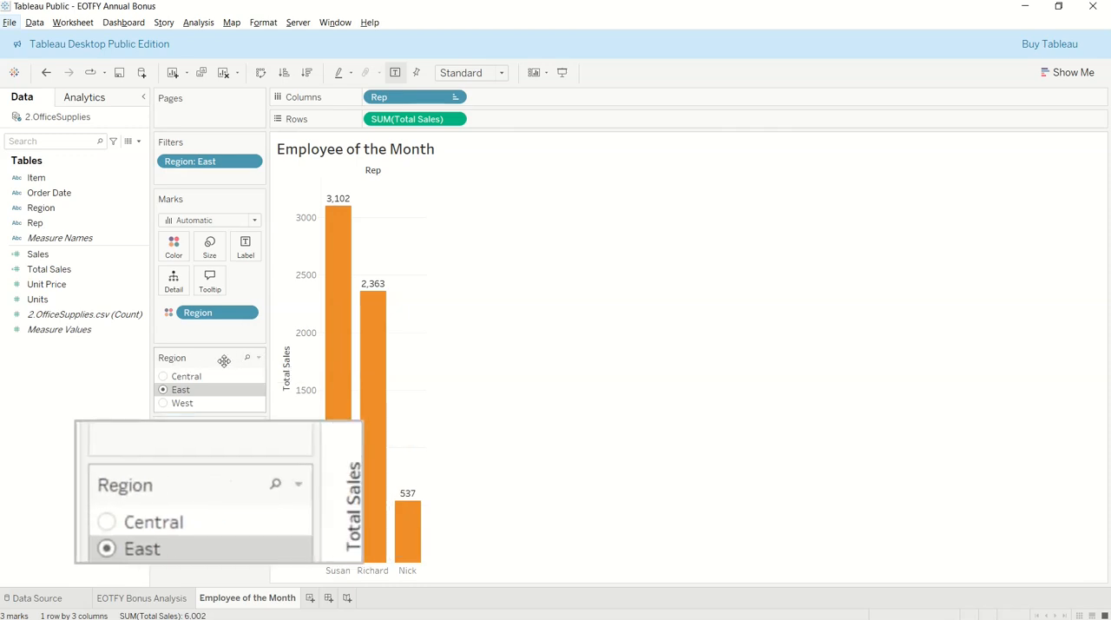
Try the Region filter as a single value slider, moving to West and back to Central, and return it to a single value list
{"action": "left_click", "coordinate": [258, 357]}
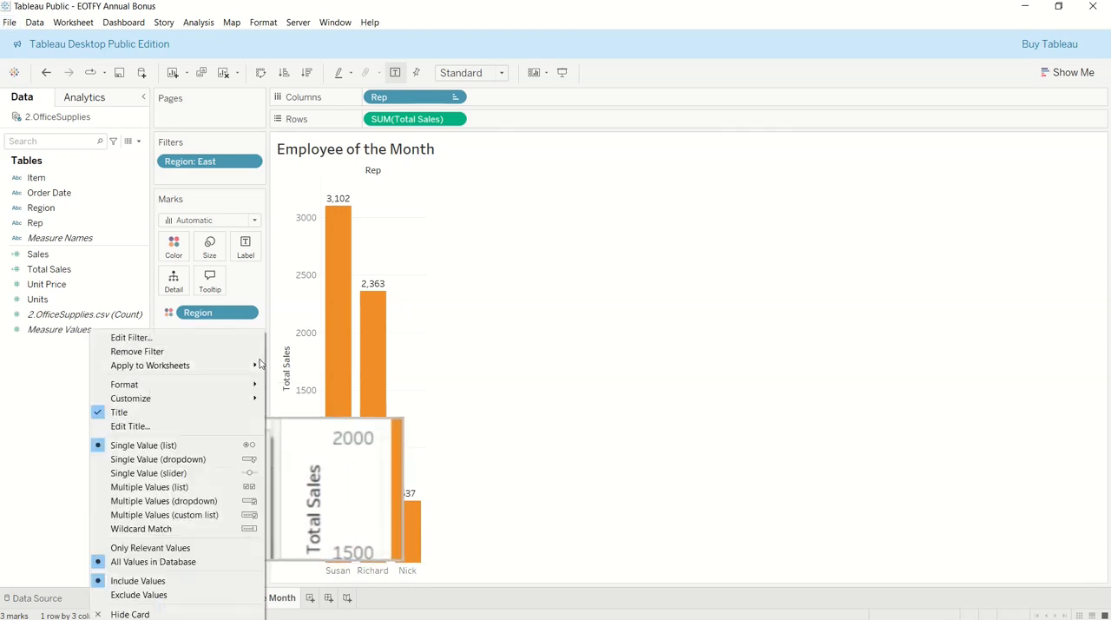
{"action": "mouse_move", "coordinate": [250, 366]}
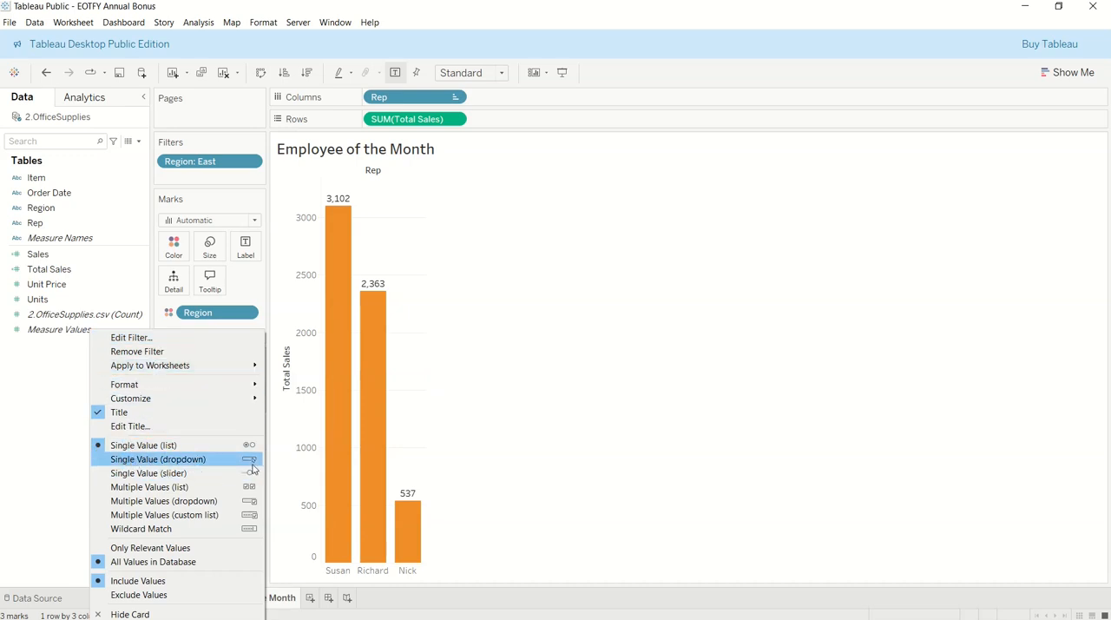
{"action": "left_click", "coordinate": [169, 472]}
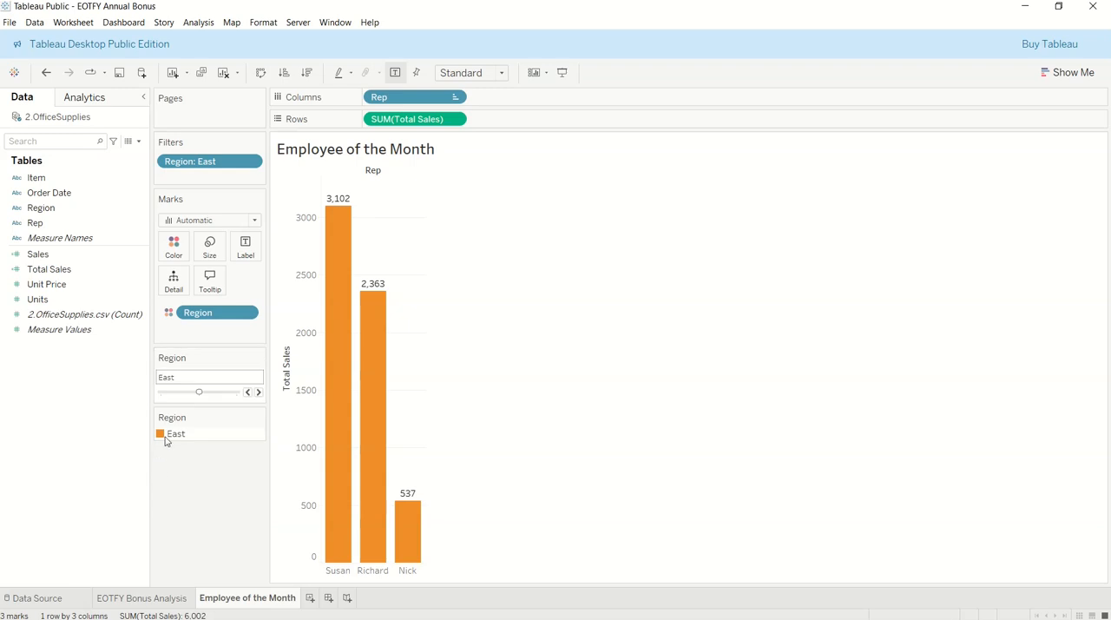
{"action": "left_click", "coordinate": [258, 392]}
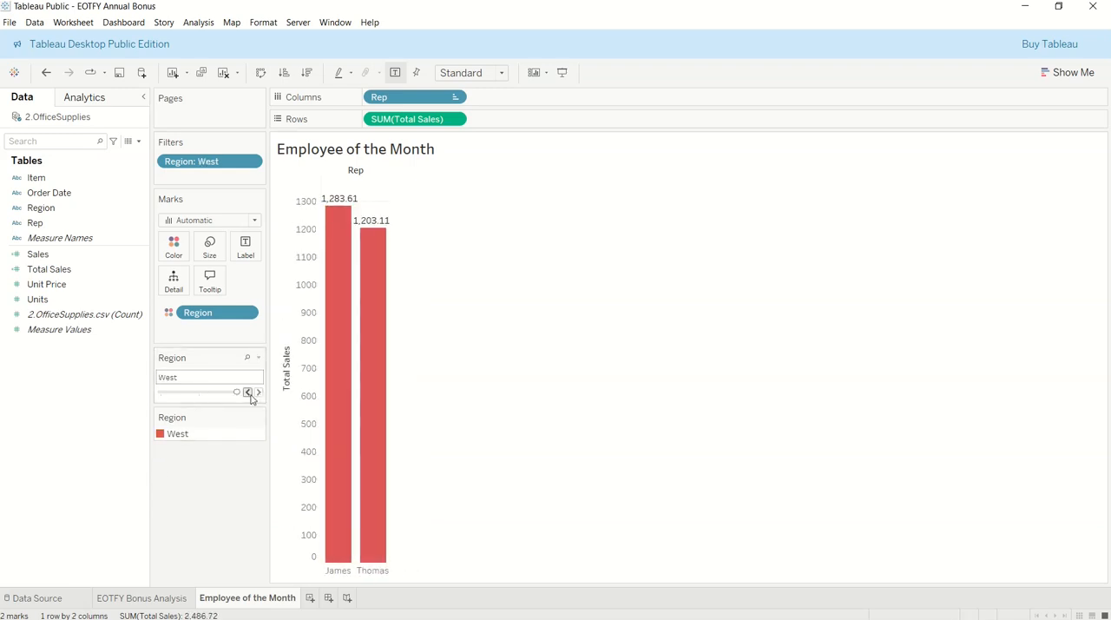
{"action": "left_click", "coordinate": [247, 392]}
{"action": "left_click", "coordinate": [247, 392]}
{"action": "left_click", "coordinate": [258, 357]}
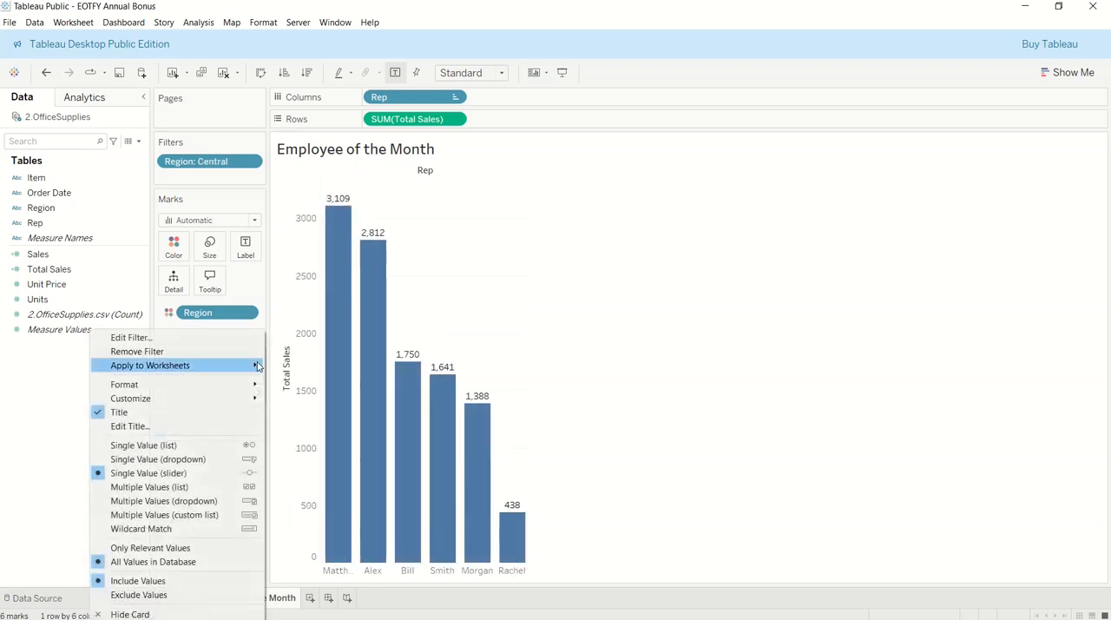
{"action": "left_click", "coordinate": [177, 445]}
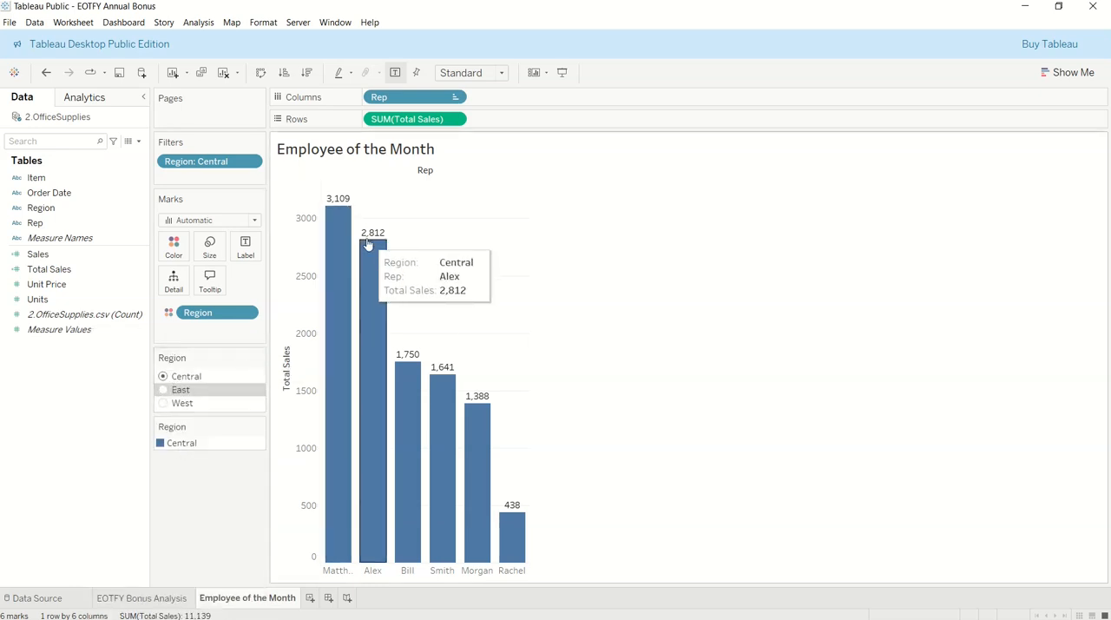
Filter the chart to East and then to West, and inspect the details of both West bars
{"action": "left_click", "coordinate": [161, 392]}
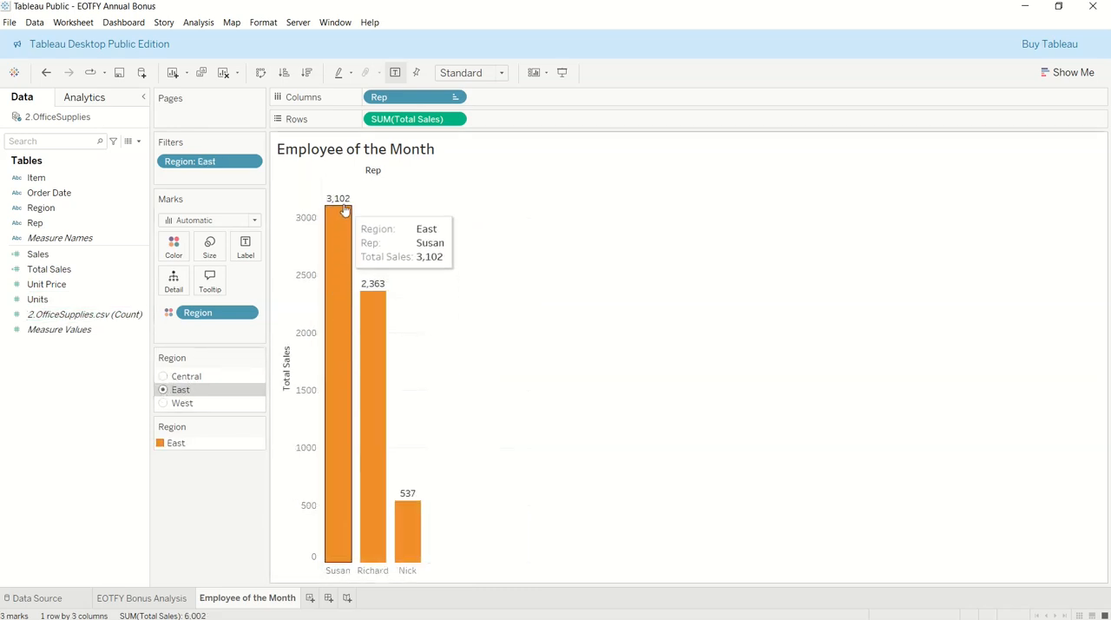
{"action": "left_click", "coordinate": [165, 403]}
{"action": "mouse_move", "coordinate": [334, 227]}
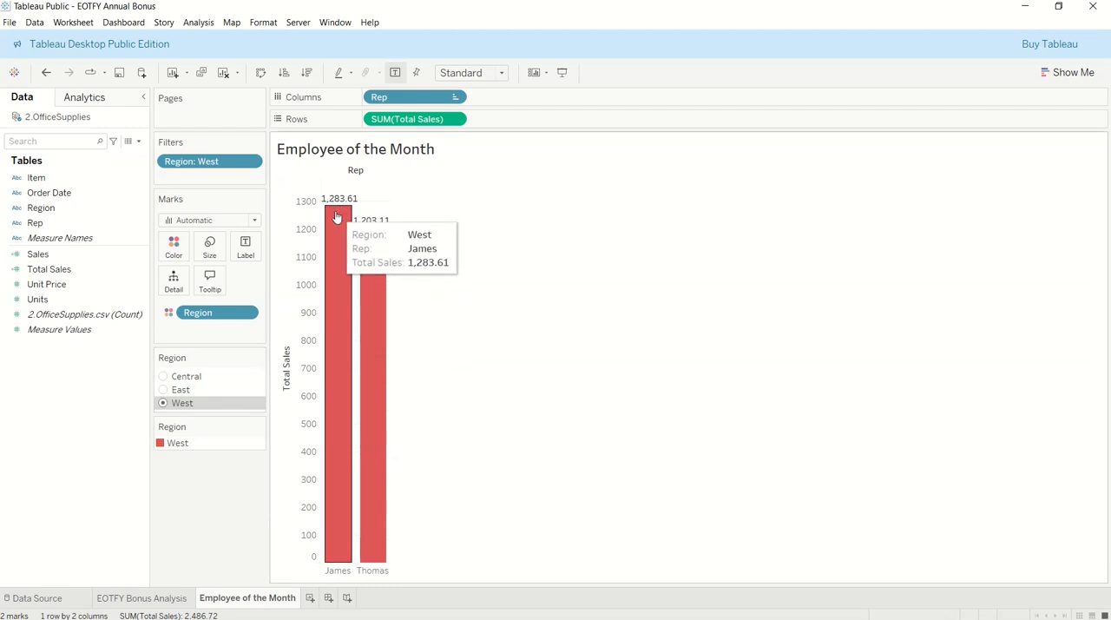
{"action": "mouse_move", "coordinate": [360, 310]}
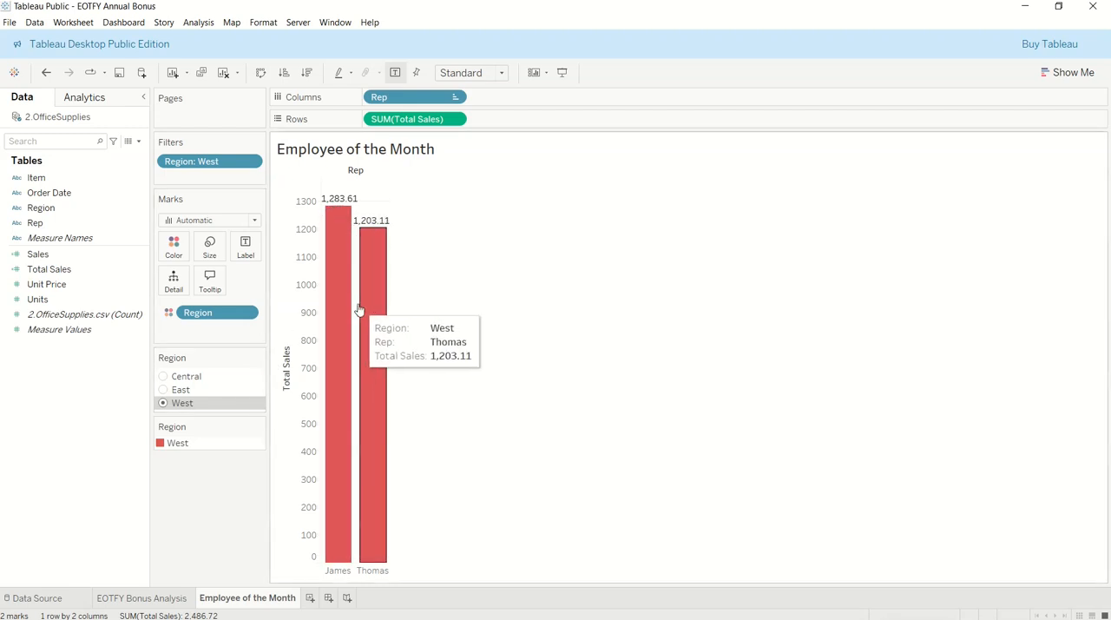